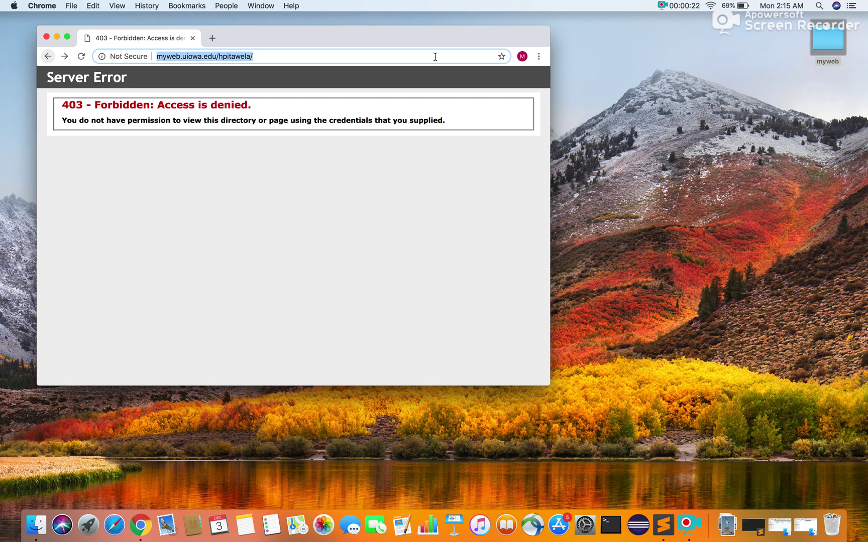
Open the myweb desktop folder and preview the images folder, about_us.html and index.html
{"action": "double_click", "coordinate": [825, 43]}
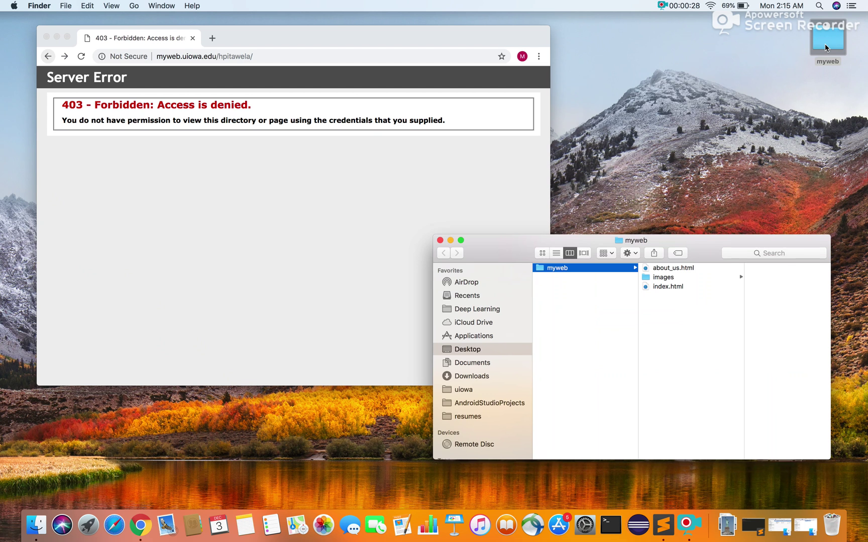
{"action": "left_click", "coordinate": [684, 276]}
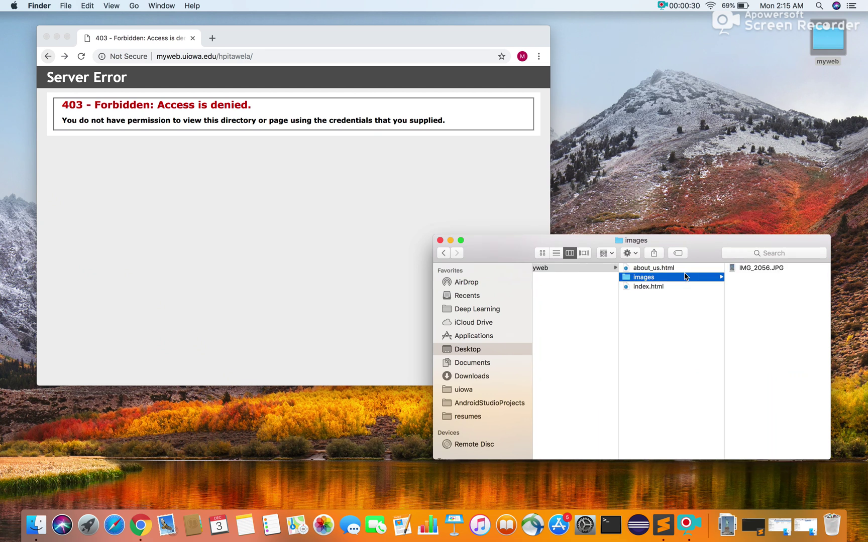
{"action": "left_click", "coordinate": [664, 269]}
{"action": "left_click", "coordinate": [655, 288]}
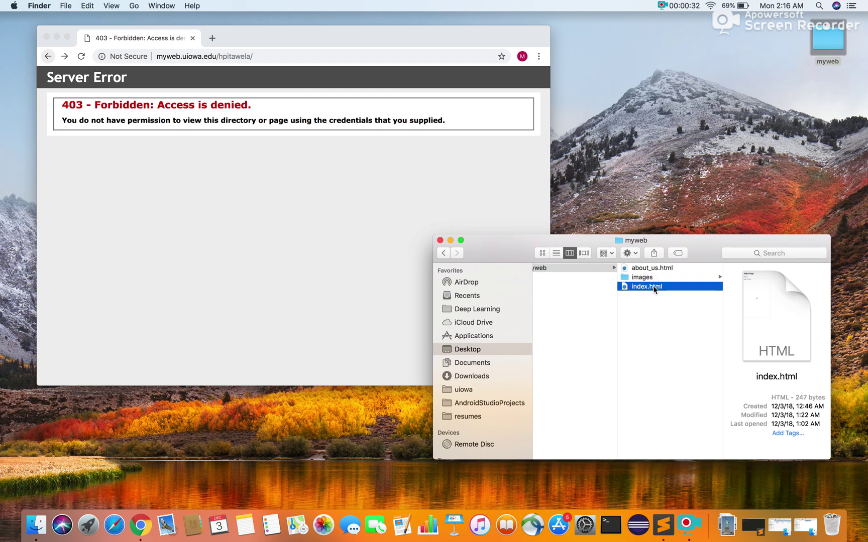
{"action": "left_click", "coordinate": [648, 279]}
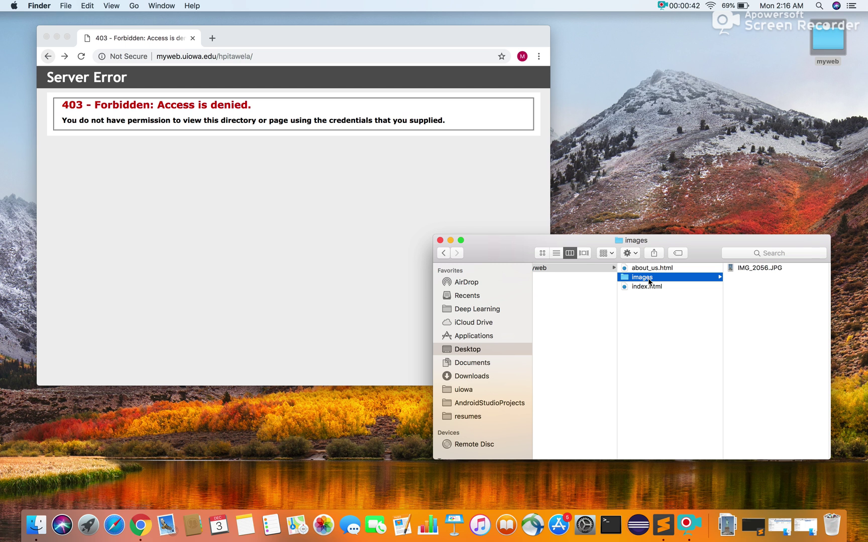
Close the Finder window and launch FileZilla through Spotlight
{"action": "left_click", "coordinate": [440, 241]}
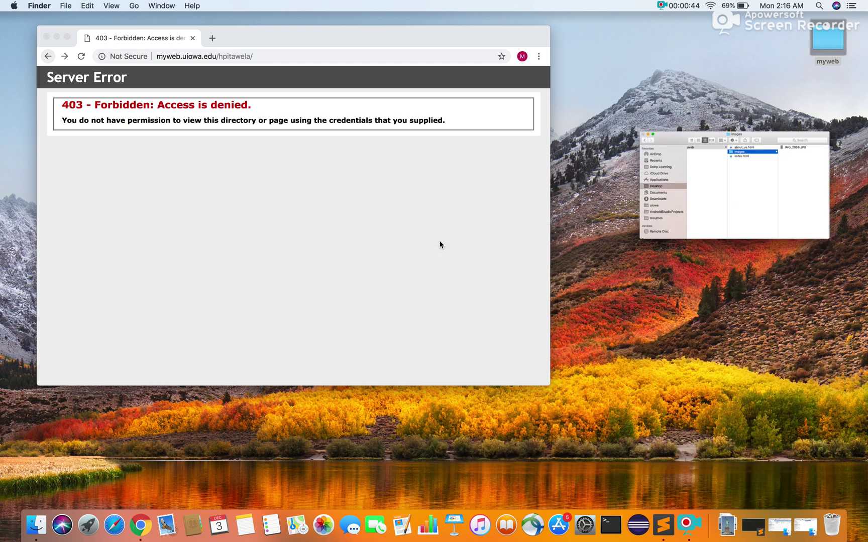
{"action": "left_click", "coordinate": [820, 6]}
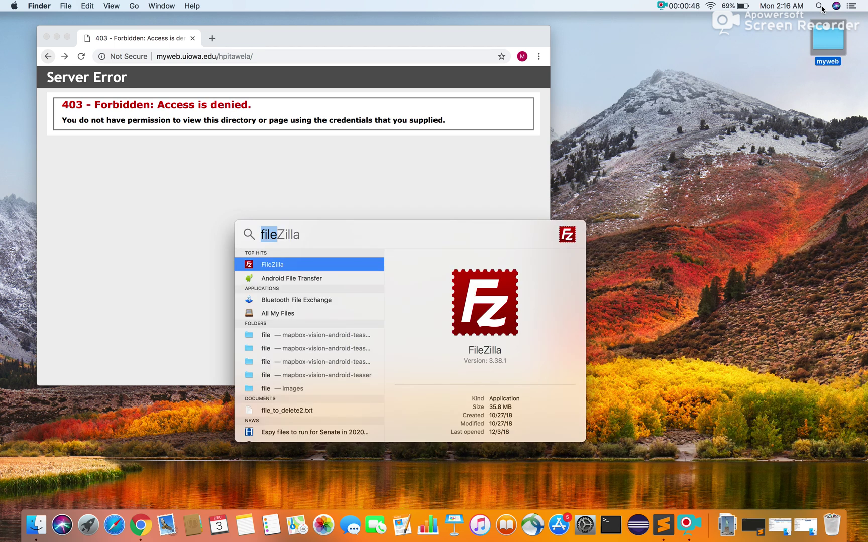
{"action": "key", "text": "Return"}
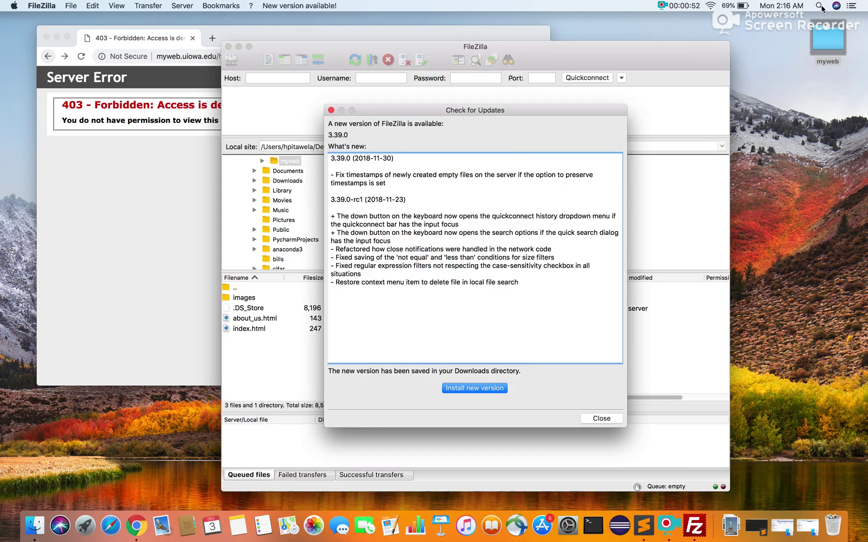
Dismiss the update notice and check FileZilla's version 3.38.1 in the About dialog
{"action": "left_click", "coordinate": [604, 421]}
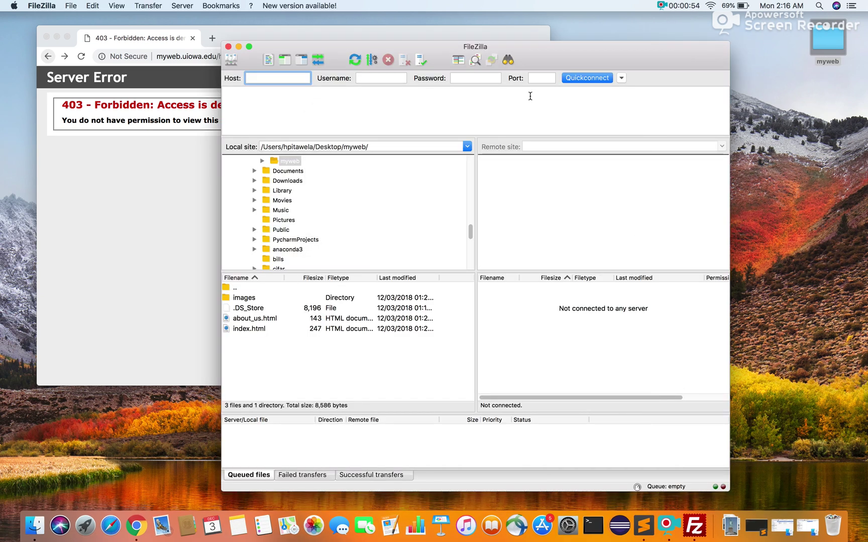
{"action": "left_click", "coordinate": [43, 6]}
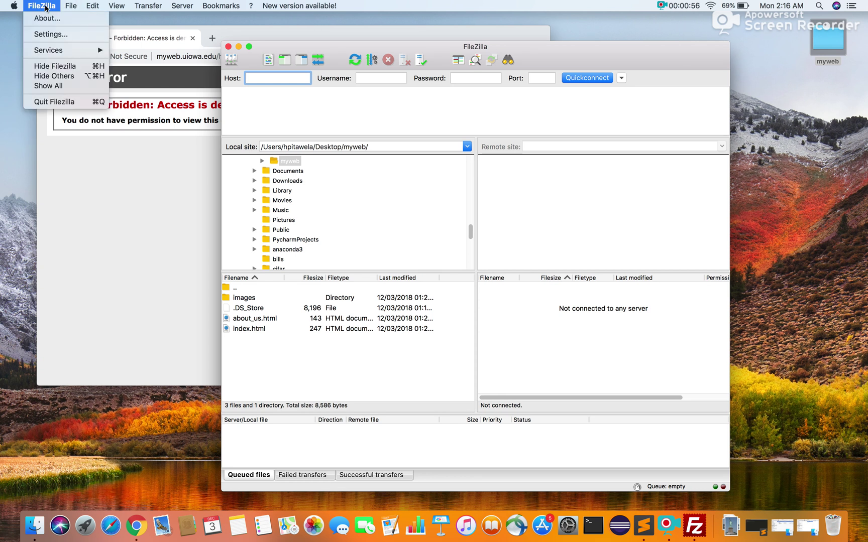
{"action": "left_click", "coordinate": [43, 18]}
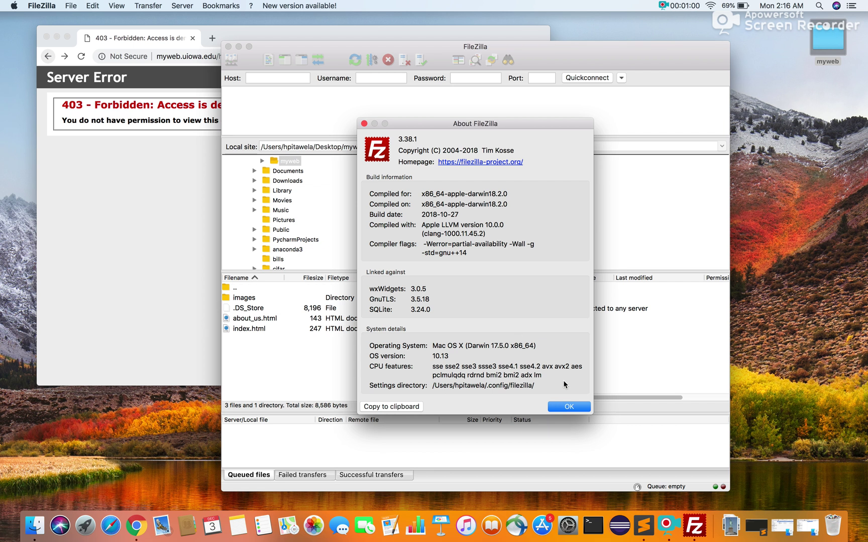
{"action": "left_click", "coordinate": [572, 407]}
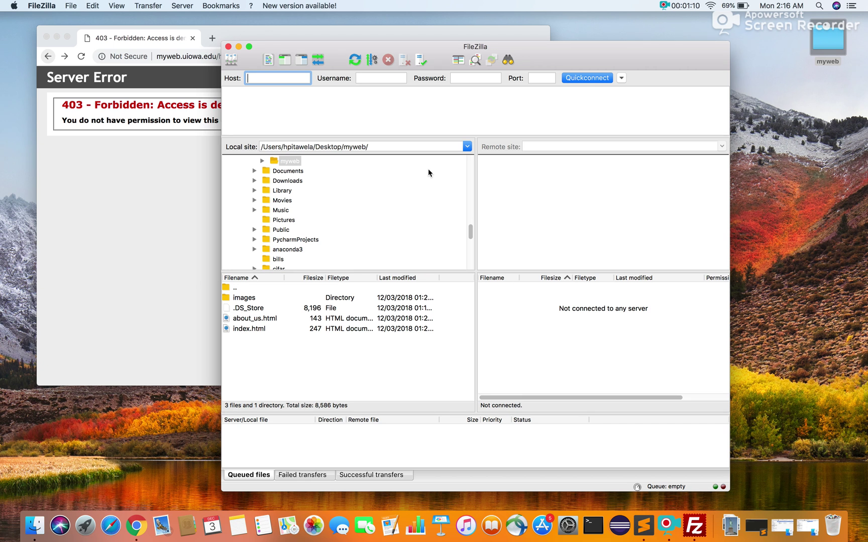
Fill Quickconnect with host sftp.iowa.uiowa.edu, the account username, its password and port 22
{"action": "type", "text": "sftp.iowa.uiowa.edu"}
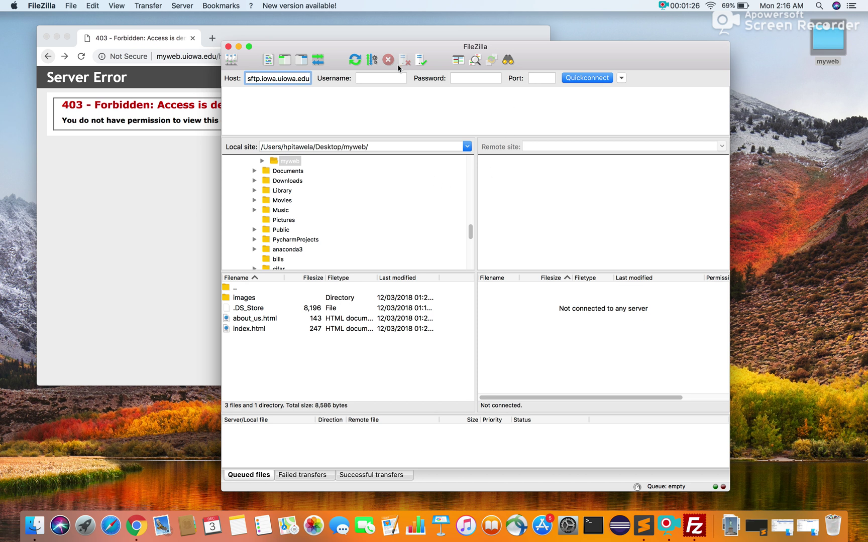
{"action": "left_click", "coordinate": [376, 77]}
{"action": "type", "text": "hp"}
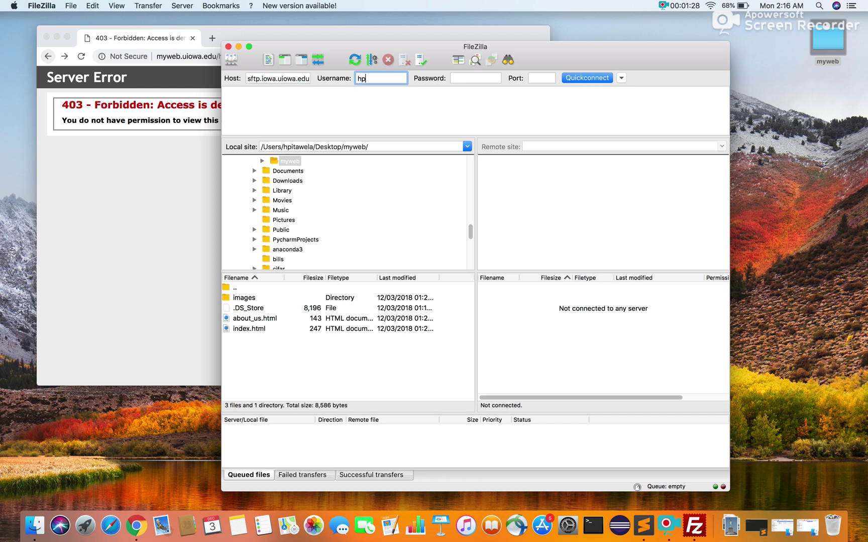
{"action": "type", "text": "itawela"}
{"action": "key", "text": "Tab"}
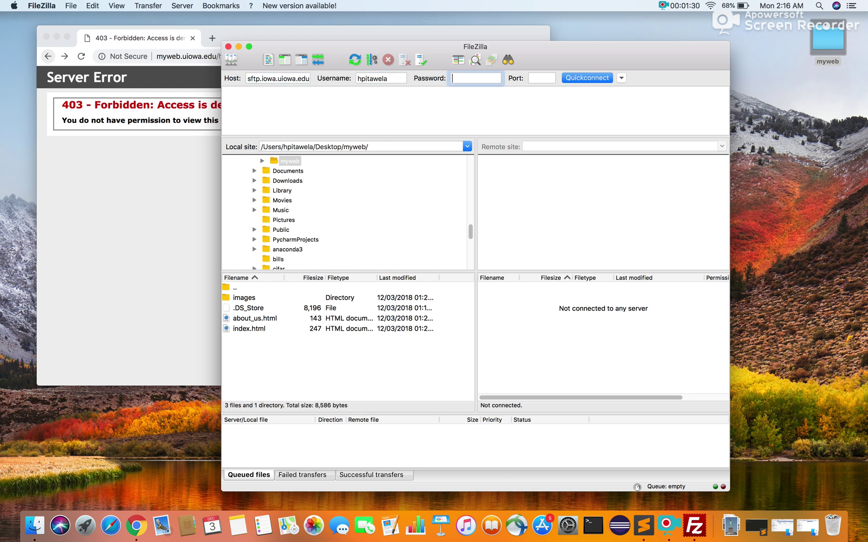
{"action": "type", "text": "•••••"}
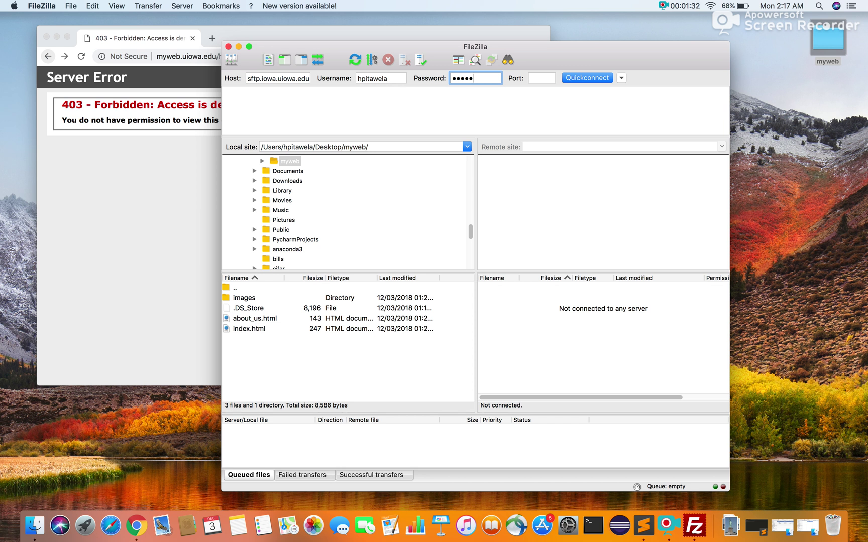
{"action": "type", "text": "•••••"}
{"action": "left_click", "coordinate": [549, 78]}
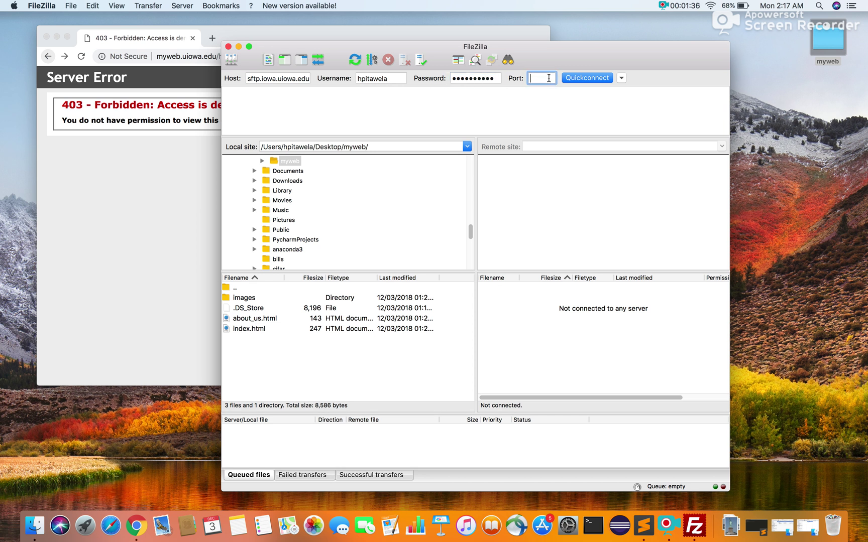
{"action": "type", "text": "22"}
Connect over SFTP and open the personal folder inside /MyWeb/ on the server
{"action": "left_click", "coordinate": [591, 78]}
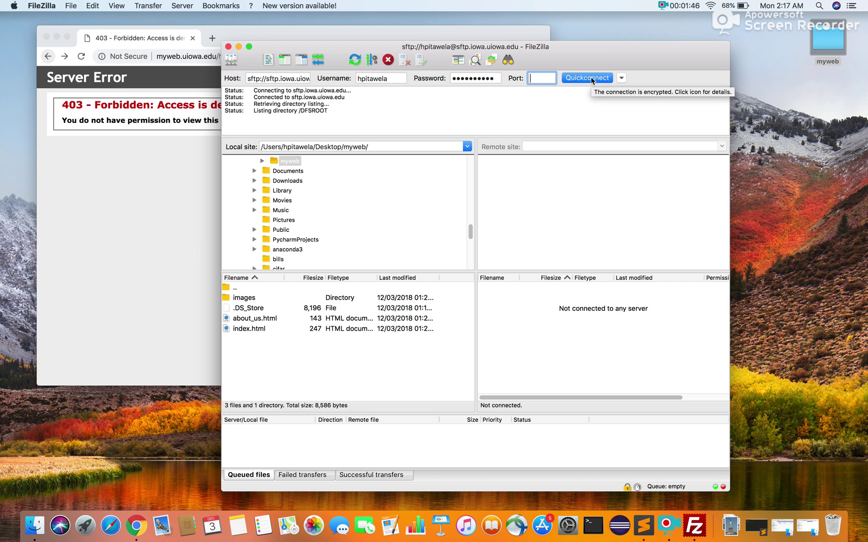
{"action": "left_click", "coordinate": [566, 147]}
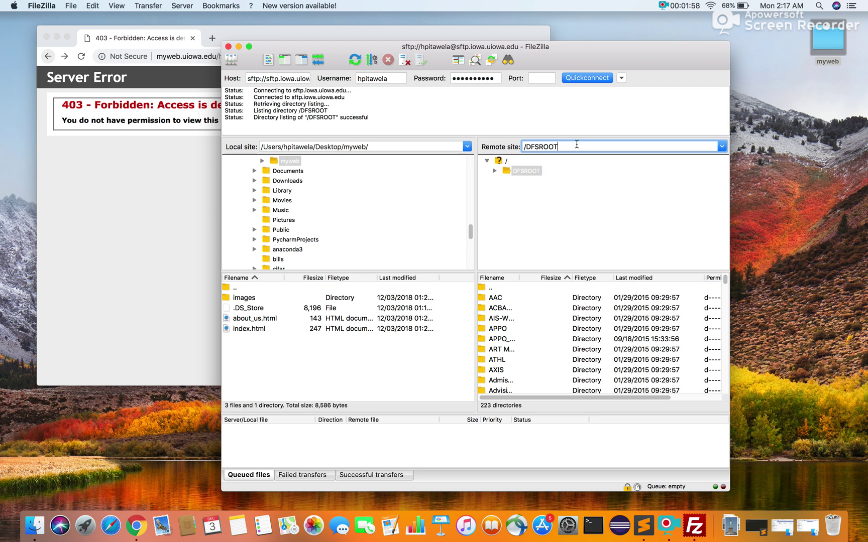
{"action": "type", "text": "/MyWeb/"}
{"action": "key", "text": "Return"}
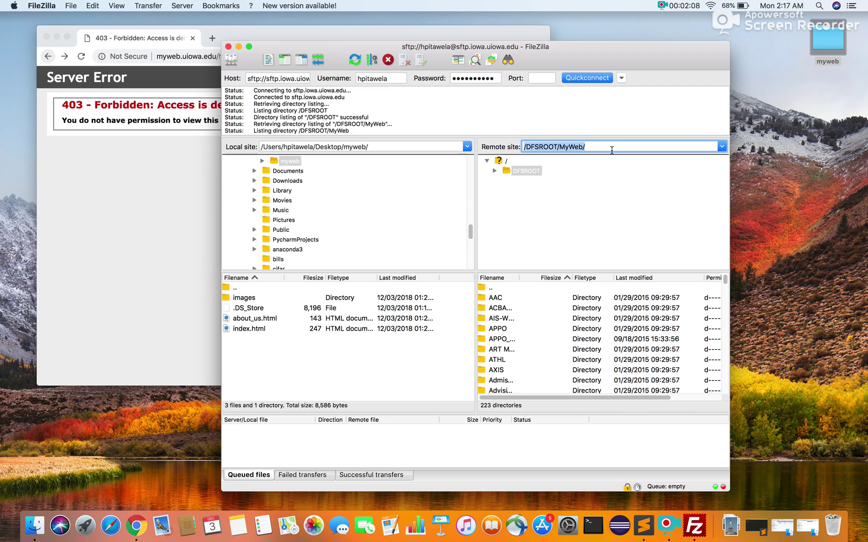
{"action": "type", "text": "/hpitawela"}
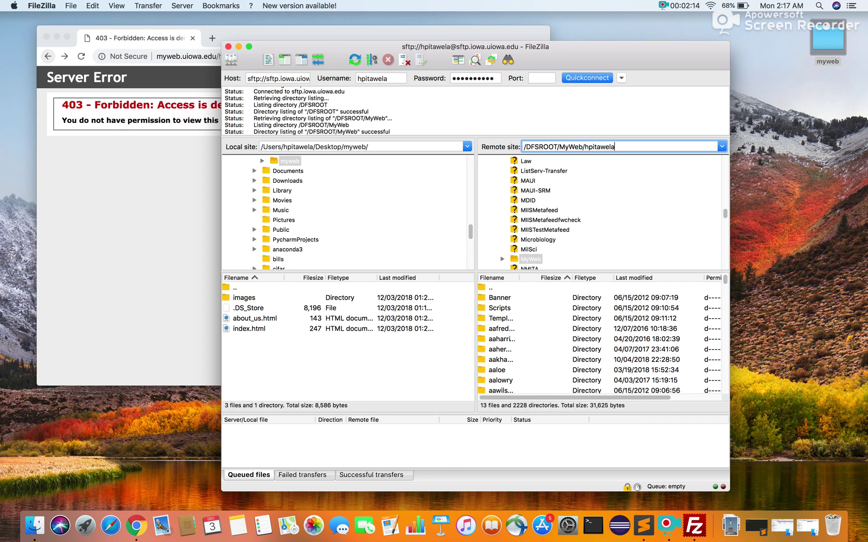
{"action": "key", "text": "Return"}
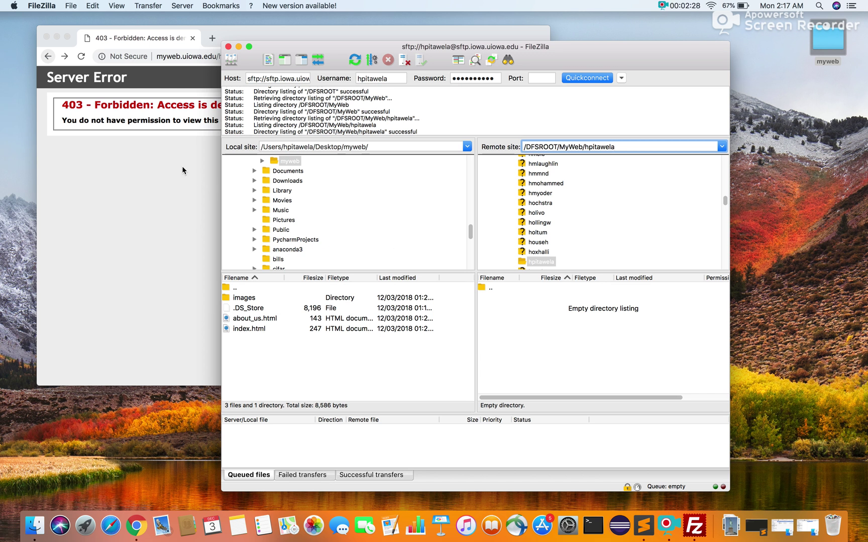
Upload the local images folder, .DS_Store, about_us.html and index.html to the server folder
{"action": "left_click", "coordinate": [379, 147]}
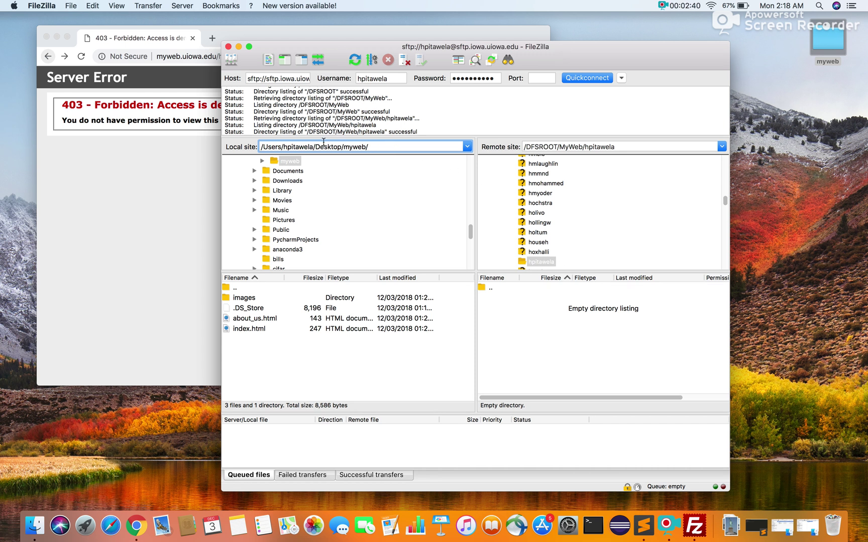
{"action": "left_click", "coordinate": [244, 298]}
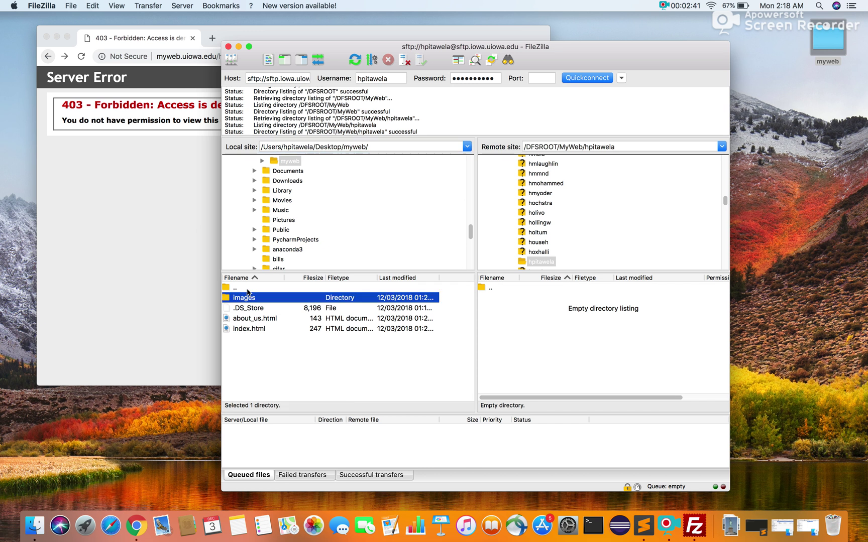
{"action": "left_click", "coordinate": [368, 146]}
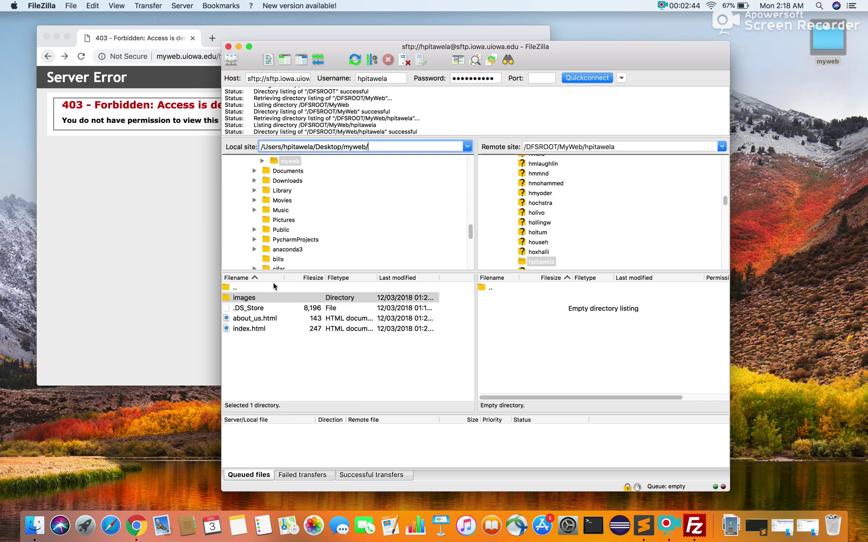
{"action": "left_click", "coordinate": [256, 311], "text": "shift"}
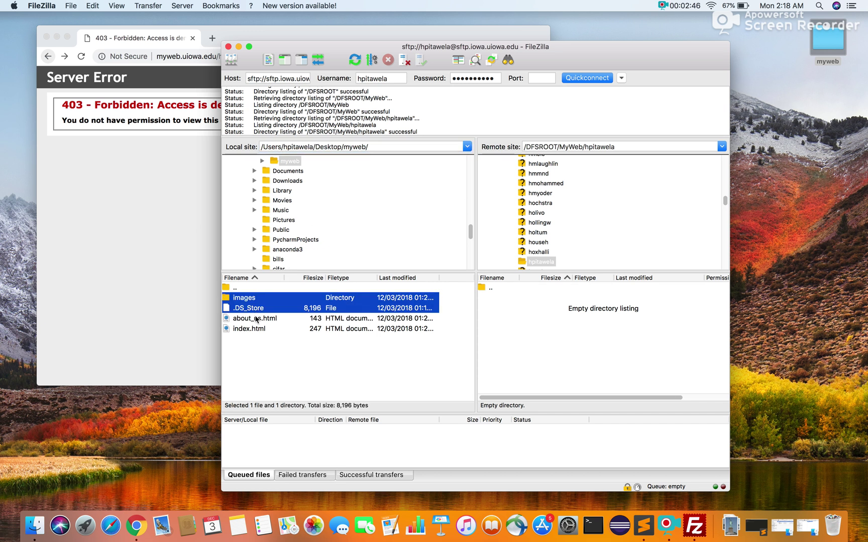
{"action": "left_click", "coordinate": [256, 318], "text": "shift"}
{"action": "left_click", "coordinate": [253, 329], "text": "shift"}
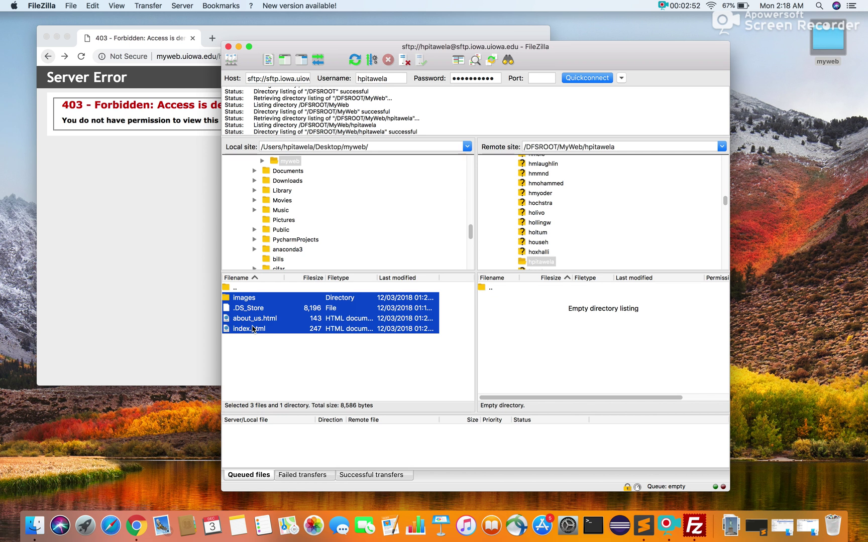
{"action": "right_click", "coordinate": [253, 329]}
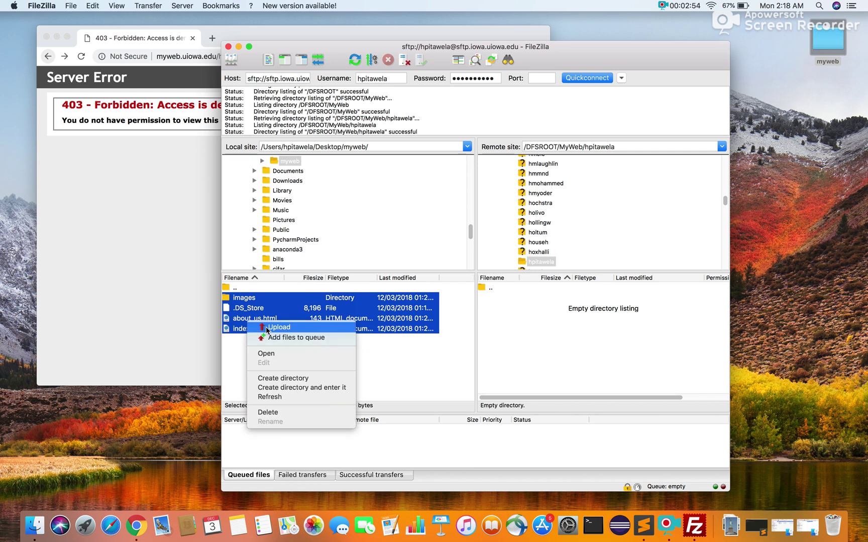
{"action": "left_click", "coordinate": [265, 329]}
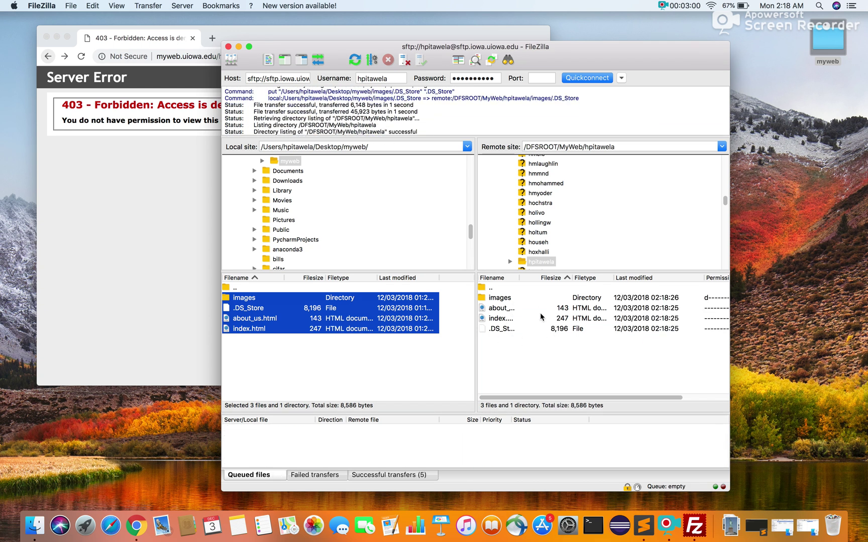
{"action": "left_click", "coordinate": [154, 203]}
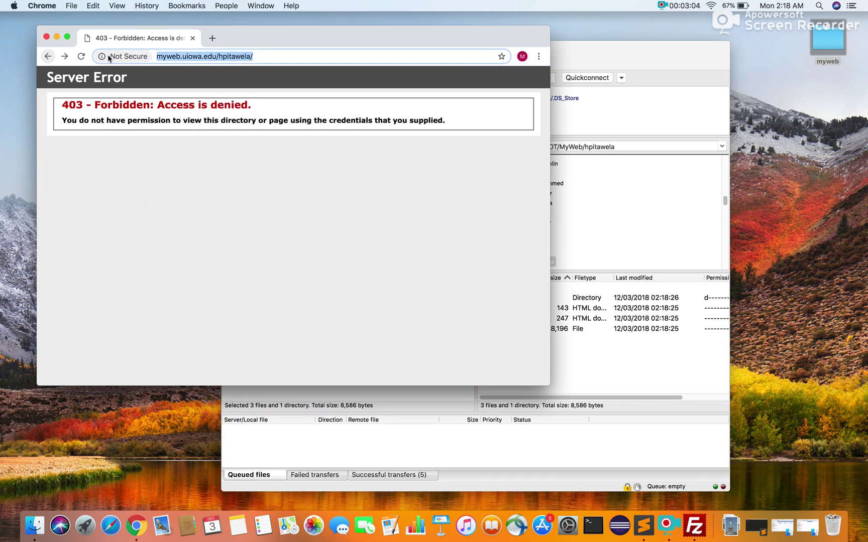
Reload the site in Chrome and verify the About Us and Home links work
{"action": "left_click", "coordinate": [82, 56]}
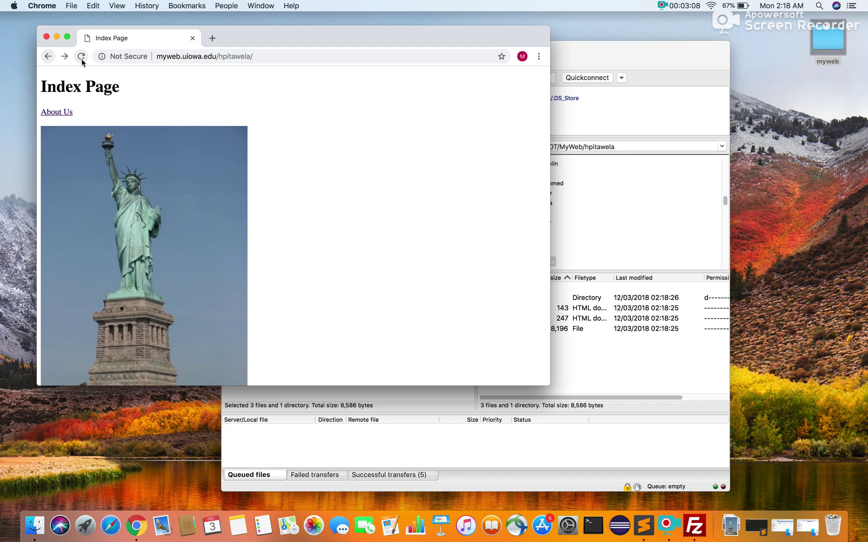
{"action": "left_click", "coordinate": [65, 113]}
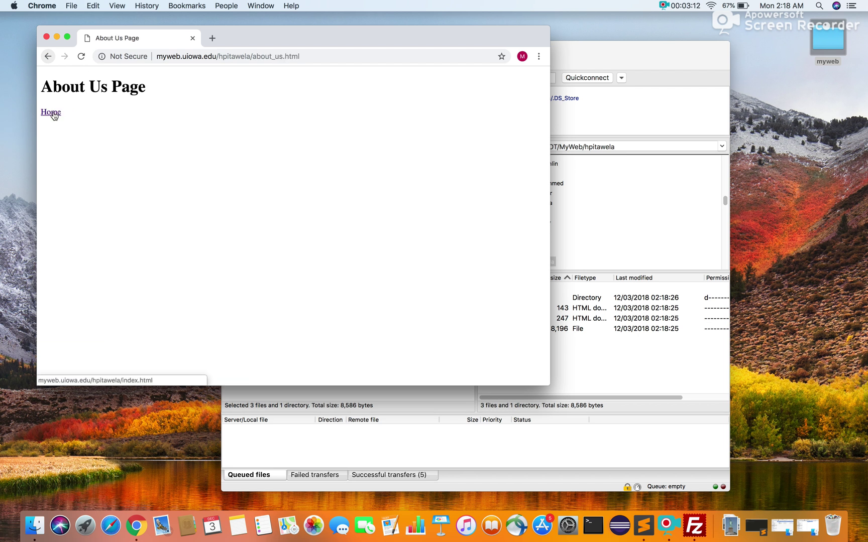
{"action": "left_click", "coordinate": [53, 113]}
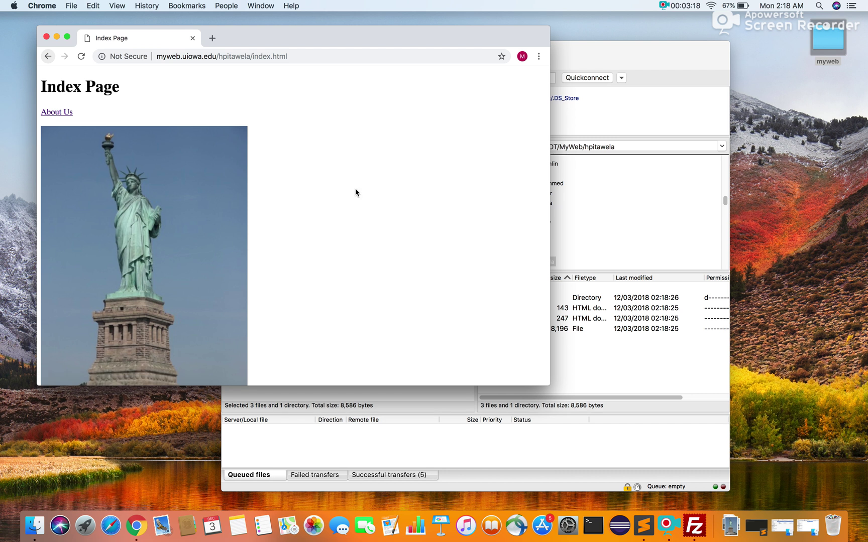
{"action": "left_click", "coordinate": [574, 344]}
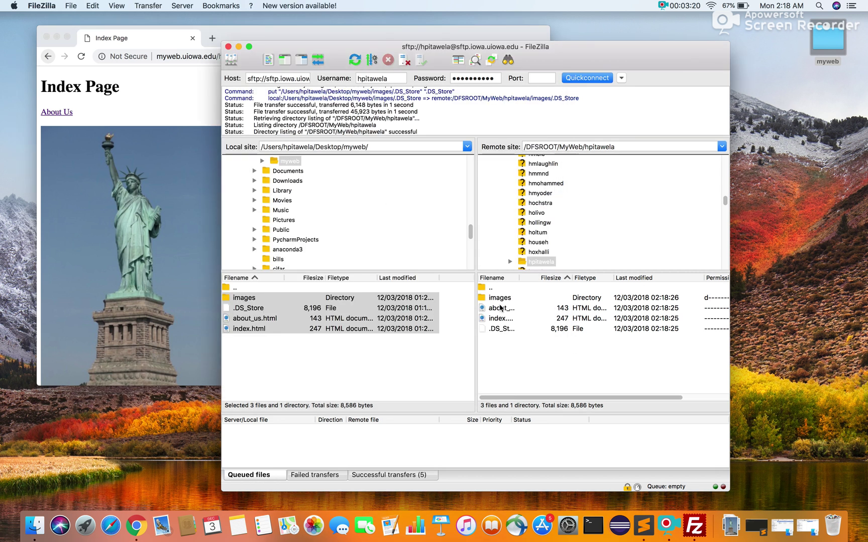
Re-upload index.html alone, overwriting the existing copy on the server
{"action": "left_click", "coordinate": [266, 329]}
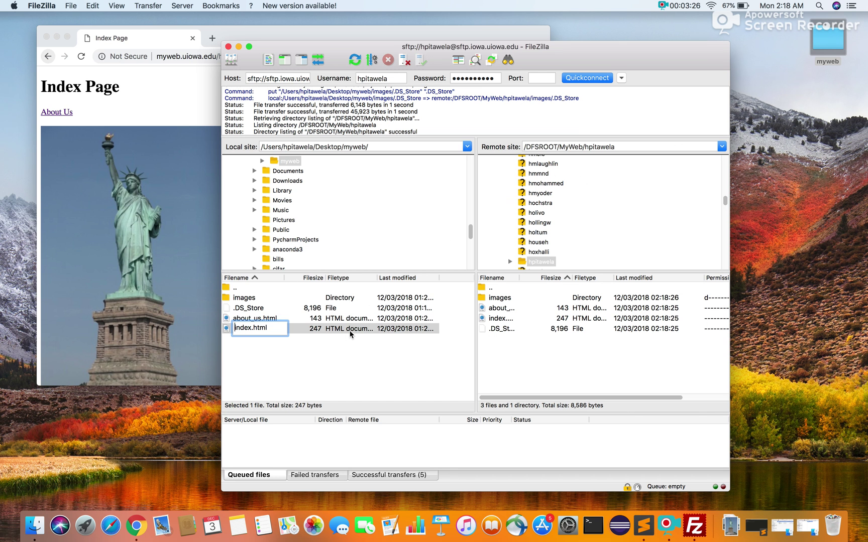
{"action": "left_click", "coordinate": [335, 348]}
{"action": "left_click", "coordinate": [252, 332]}
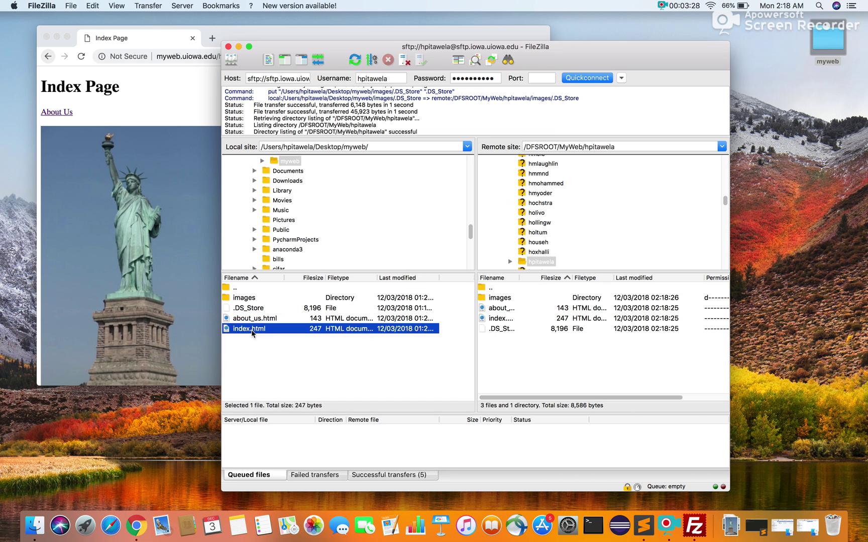
{"action": "right_click", "coordinate": [252, 332]}
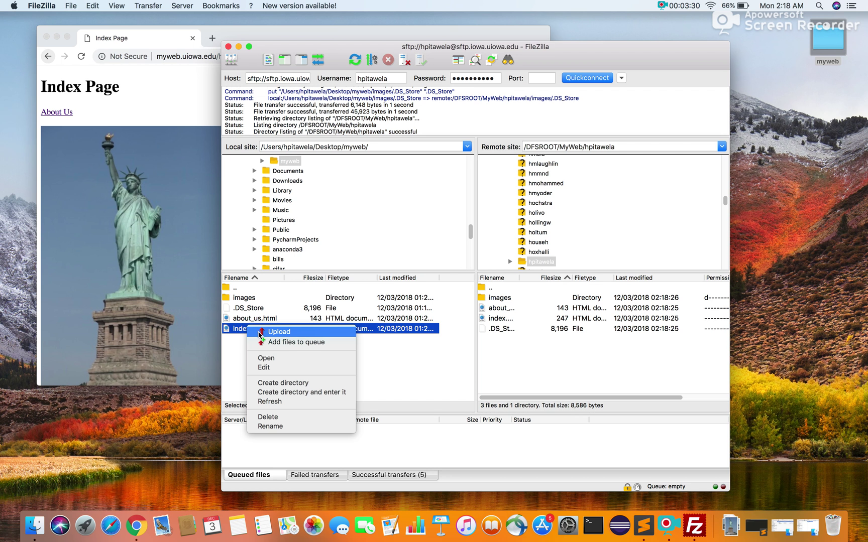
{"action": "left_click", "coordinate": [259, 332]}
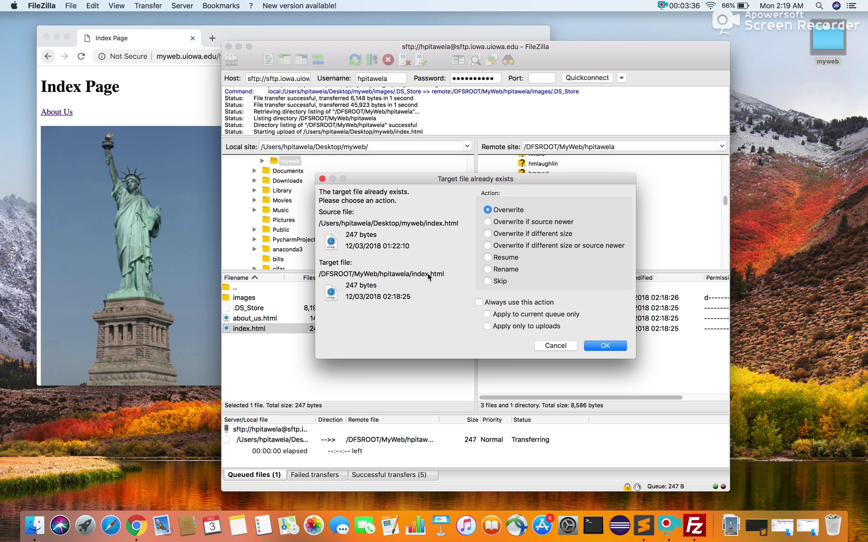
{"action": "left_click", "coordinate": [605, 346]}
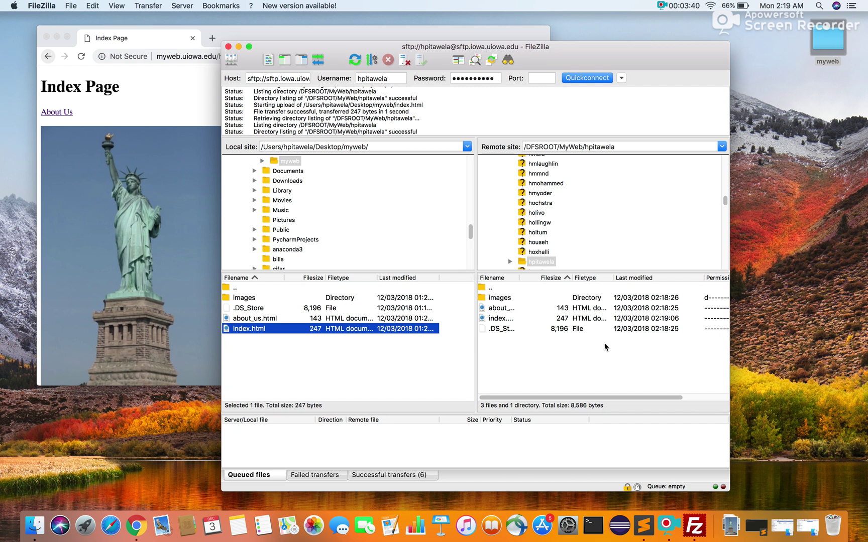
Delete the images folder, about_us.html, index.html and .DS_Store from the server folder
{"action": "left_click", "coordinate": [500, 298]}
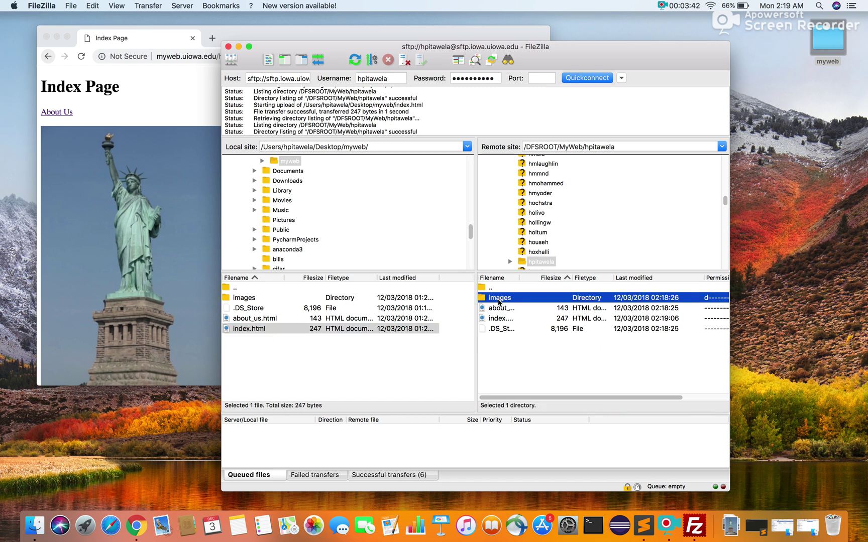
{"action": "left_click", "coordinate": [498, 308], "text": "shift"}
{"action": "left_click", "coordinate": [497, 318], "text": "shift"}
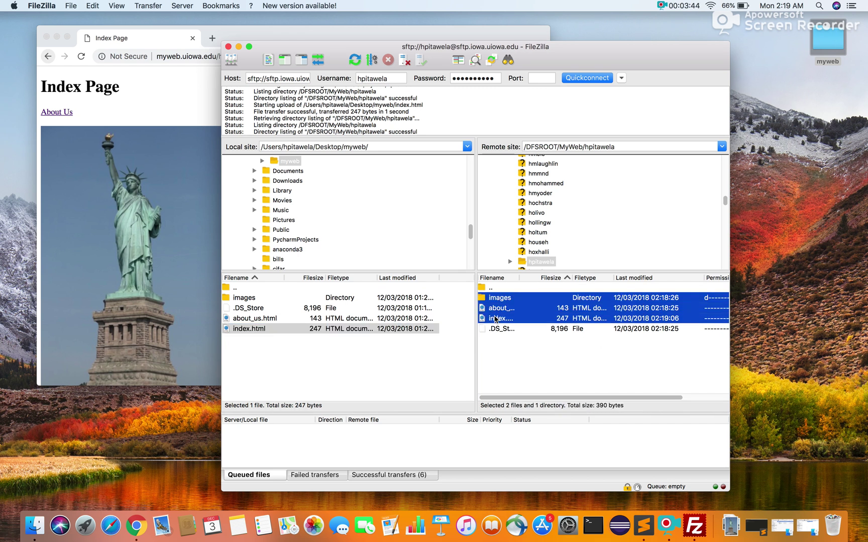
{"action": "left_click", "coordinate": [495, 329], "text": "shift"}
{"action": "right_click", "coordinate": [495, 329]}
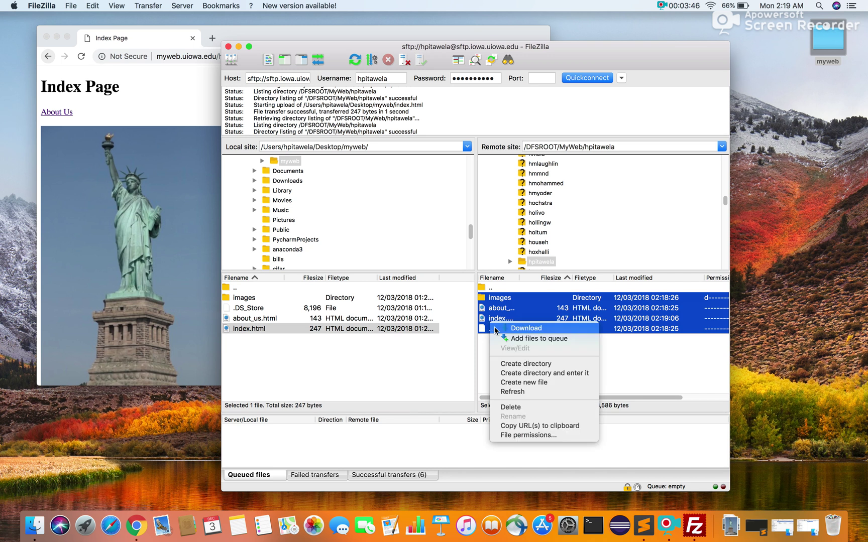
{"action": "left_click", "coordinate": [510, 407]}
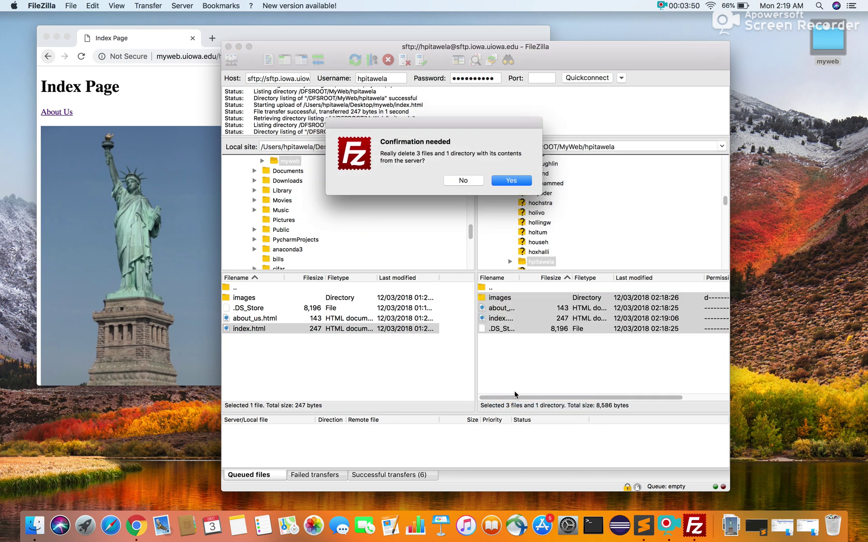
{"action": "left_click", "coordinate": [524, 183]}
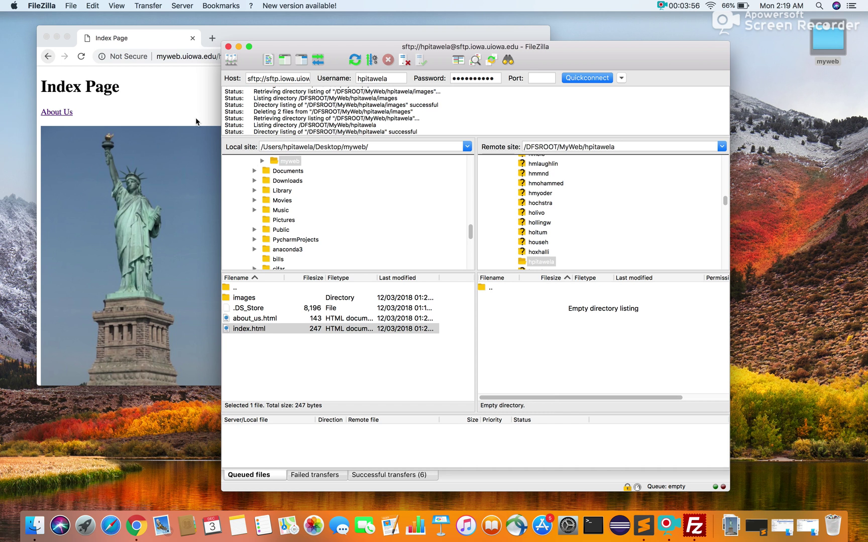
{"action": "left_click", "coordinate": [193, 79]}
Reload index.html in Chrome to get 404, then load the bare folder address showing 403 Forbidden
{"action": "left_click", "coordinate": [232, 58]}
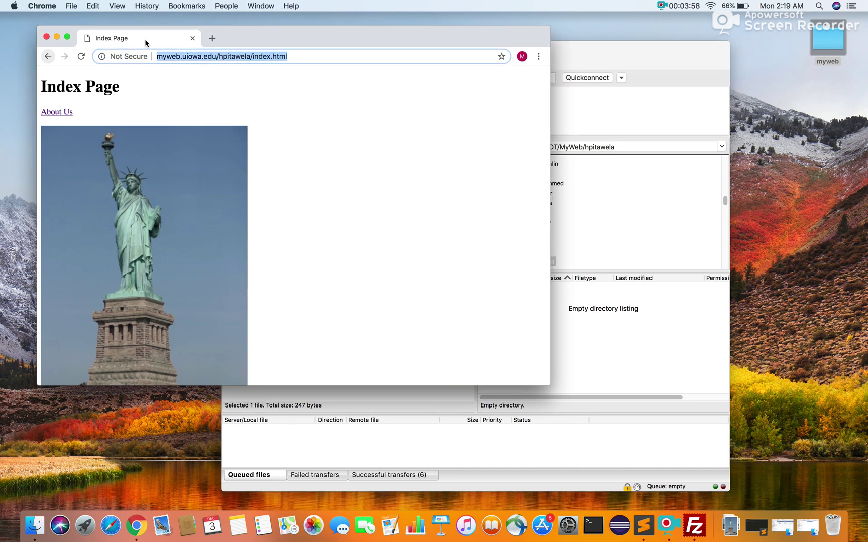
{"action": "left_click", "coordinate": [81, 57]}
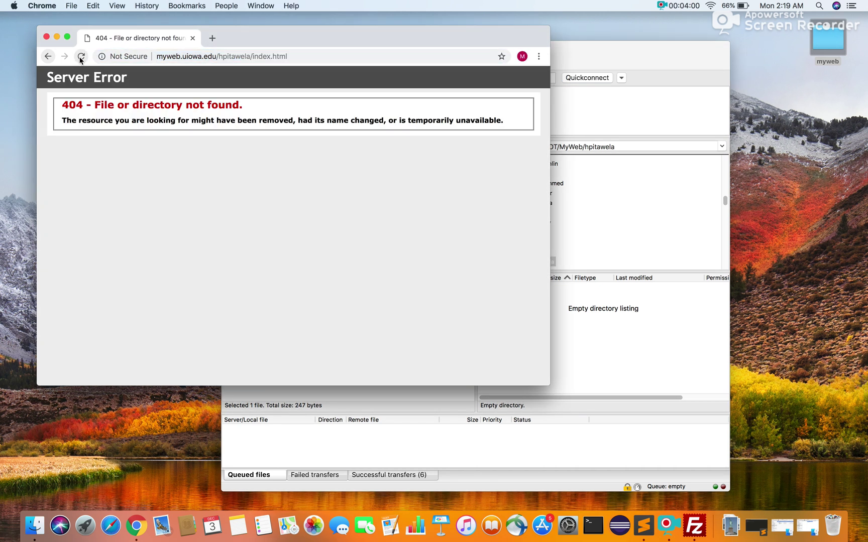
{"action": "left_click", "coordinate": [309, 56]}
{"action": "left_click", "coordinate": [309, 61]}
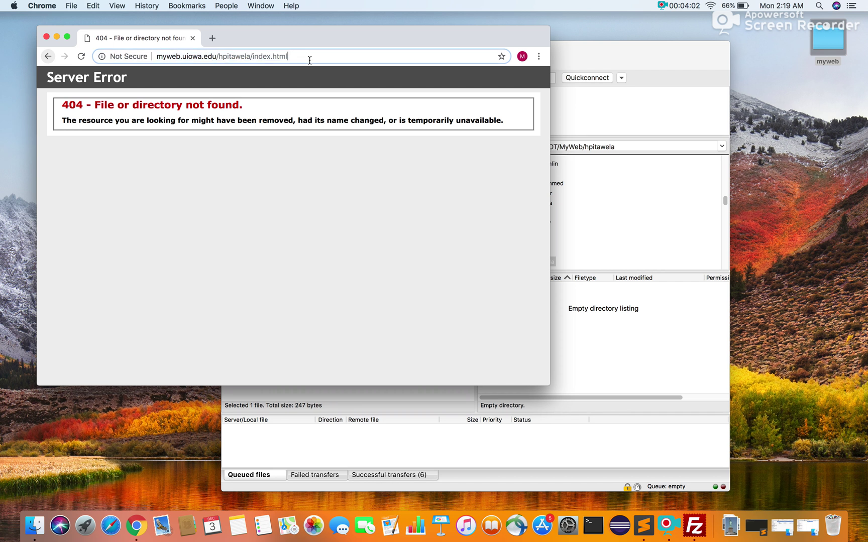
{"action": "key", "text": "BackSpace"}
{"action": "key", "text": "BackSpace"}
{"action": "key", "text": "BackSpace"}
{"action": "key", "text": "BackSpace"}
{"action": "key", "text": "BackSpace"}
{"action": "key", "text": "BackSpace"}
{"action": "key", "text": "BackSpace"}
{"action": "key", "text": "BackSpace"}
{"action": "key", "text": "BackSpace"}
{"action": "key", "text": "BackSpace"}
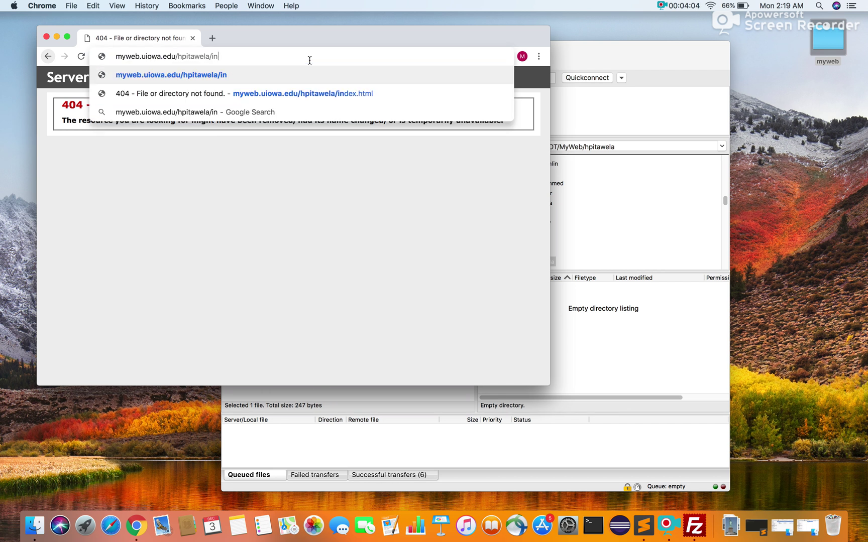
{"action": "key", "text": "Return"}
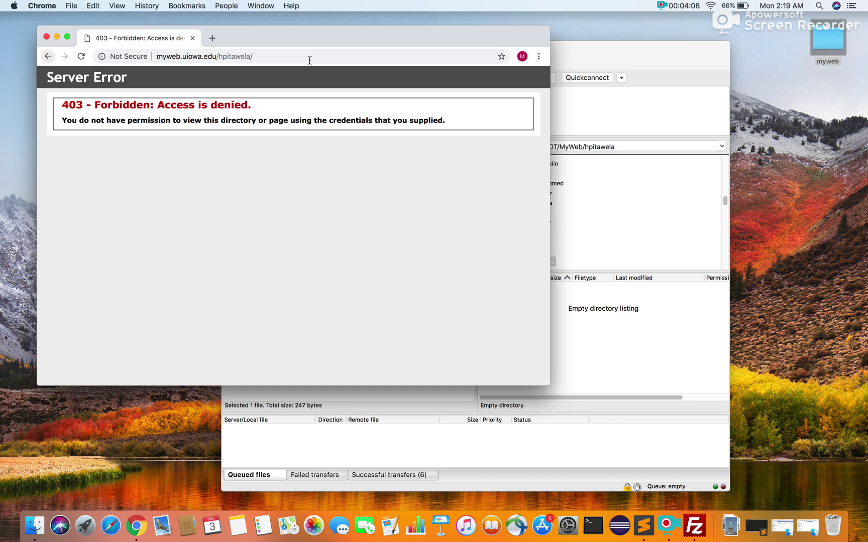
Upload index.html, about_us.html, .DS_Store and the images folder from local myweb again
{"action": "left_click", "coordinate": [580, 315]}
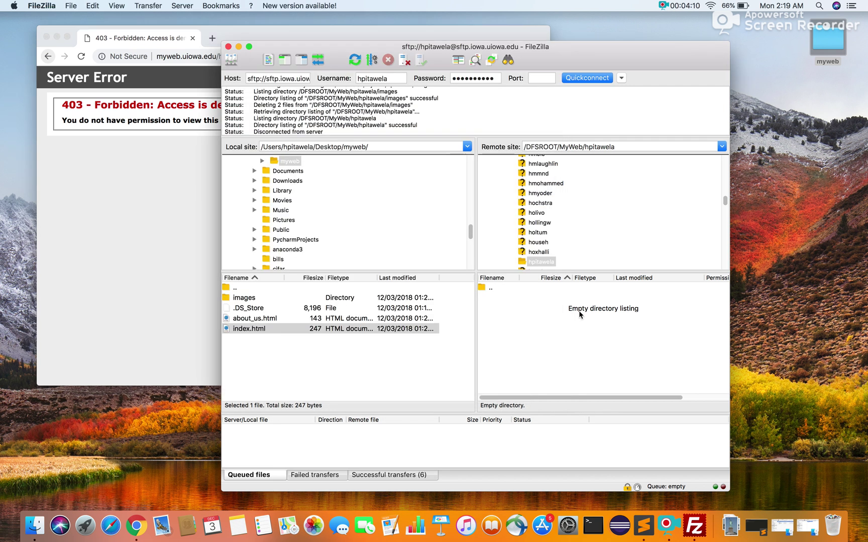
{"action": "left_click_drag", "start_coordinate": [368, 146], "coordinate": [316, 149]}
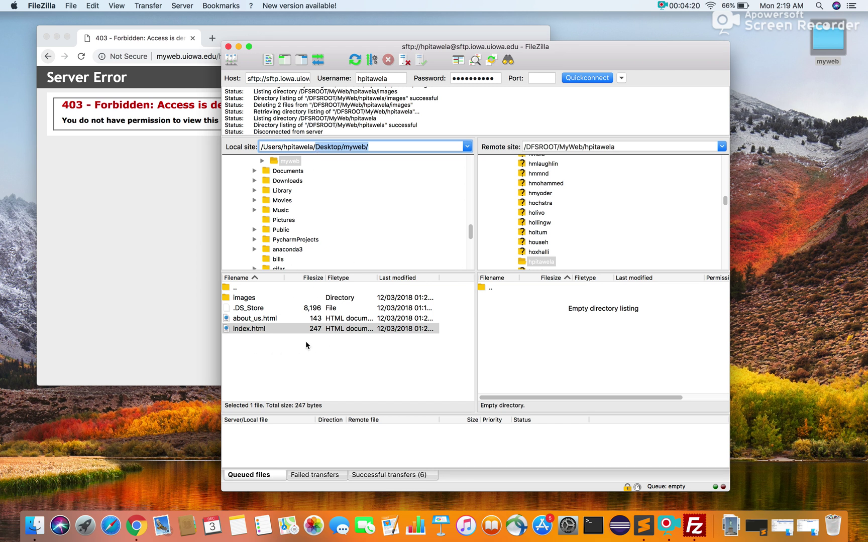
{"action": "left_click", "coordinate": [392, 331]}
{"action": "left_click", "coordinate": [389, 321], "text": "shift"}
{"action": "left_click", "coordinate": [390, 308], "text": "shift"}
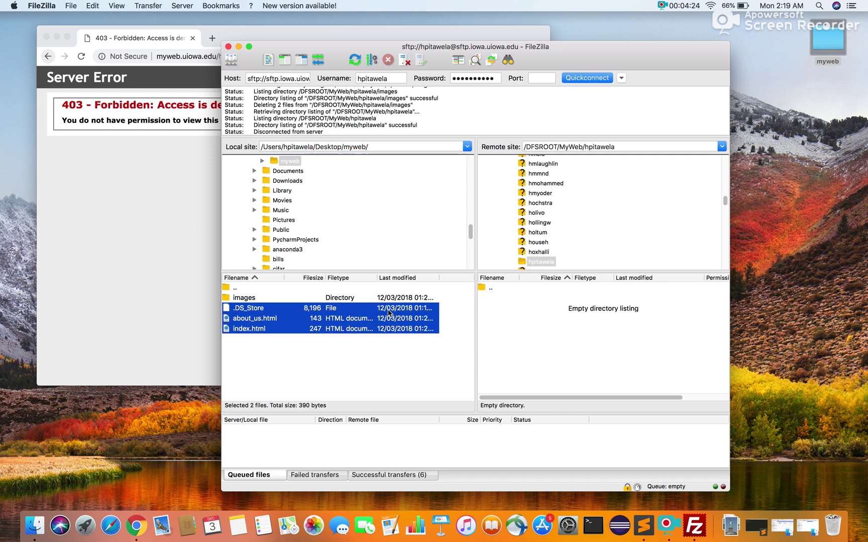
{"action": "left_click", "coordinate": [389, 299], "text": "shift"}
{"action": "right_click", "coordinate": [389, 301]}
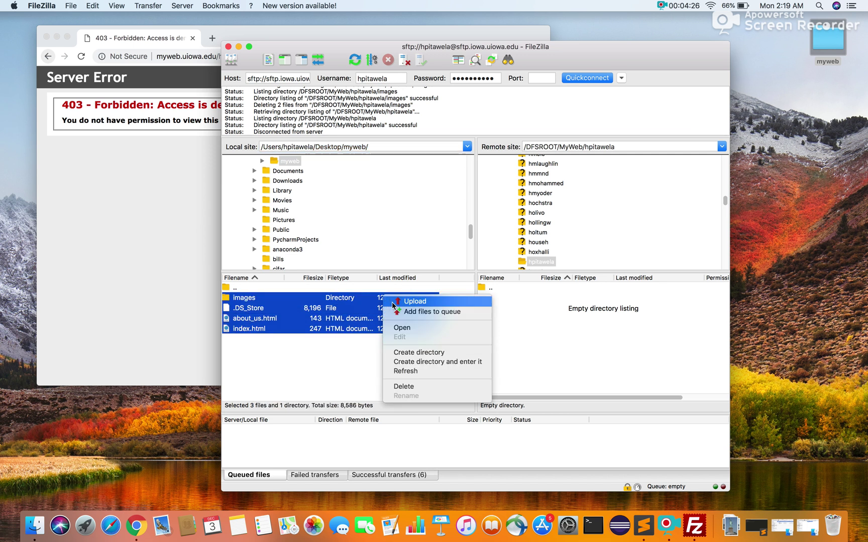
{"action": "left_click", "coordinate": [391, 303]}
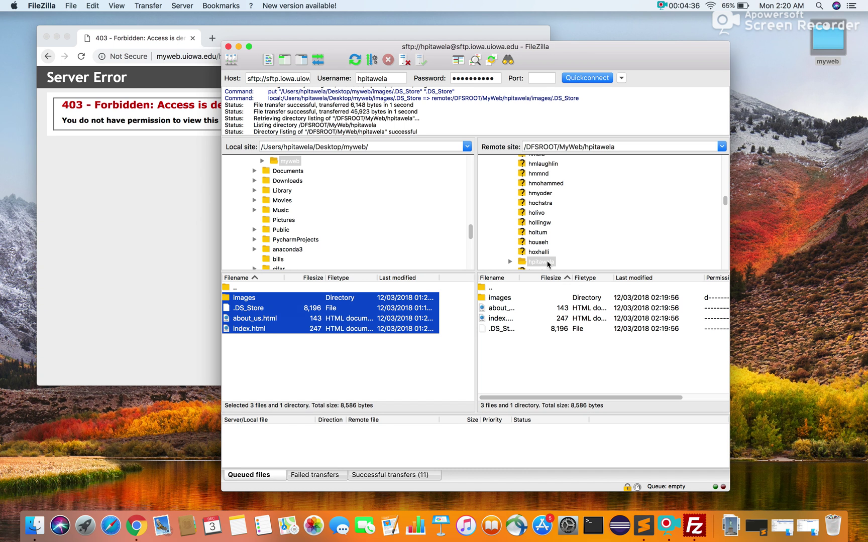
{"action": "left_click", "coordinate": [393, 78]}
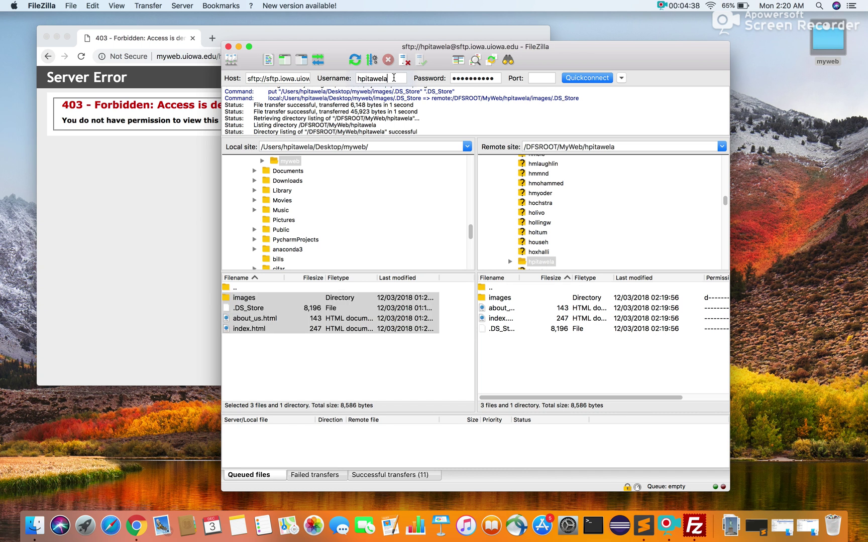